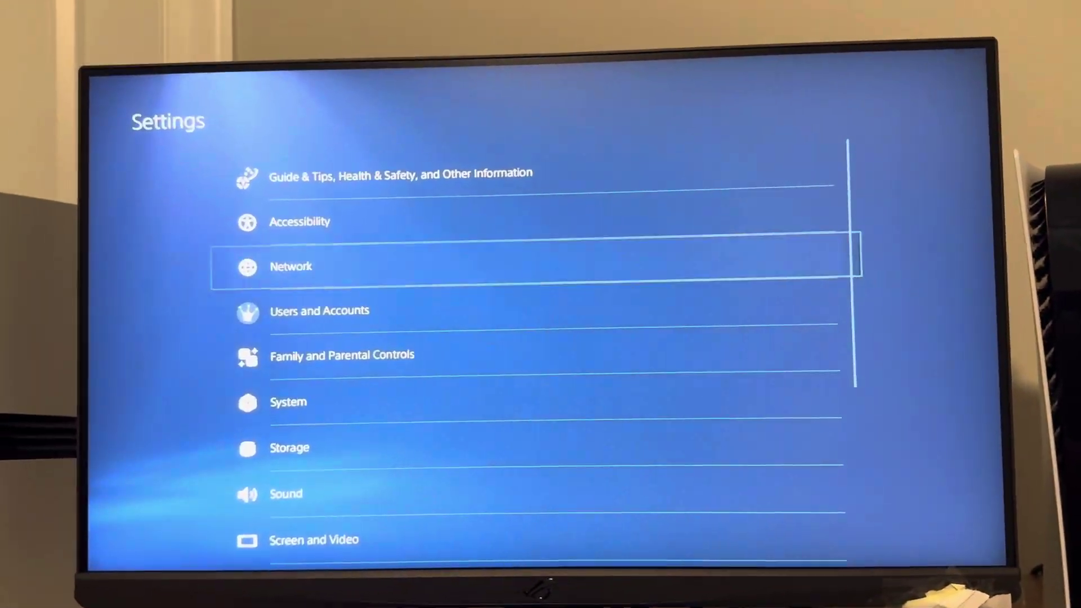
# - Cancel the Wi-Fi switch in Internet setup and view Connection Status showing Wired LAN 1 connected
pyautogui.press('Return')
pyautogui.press('Down')
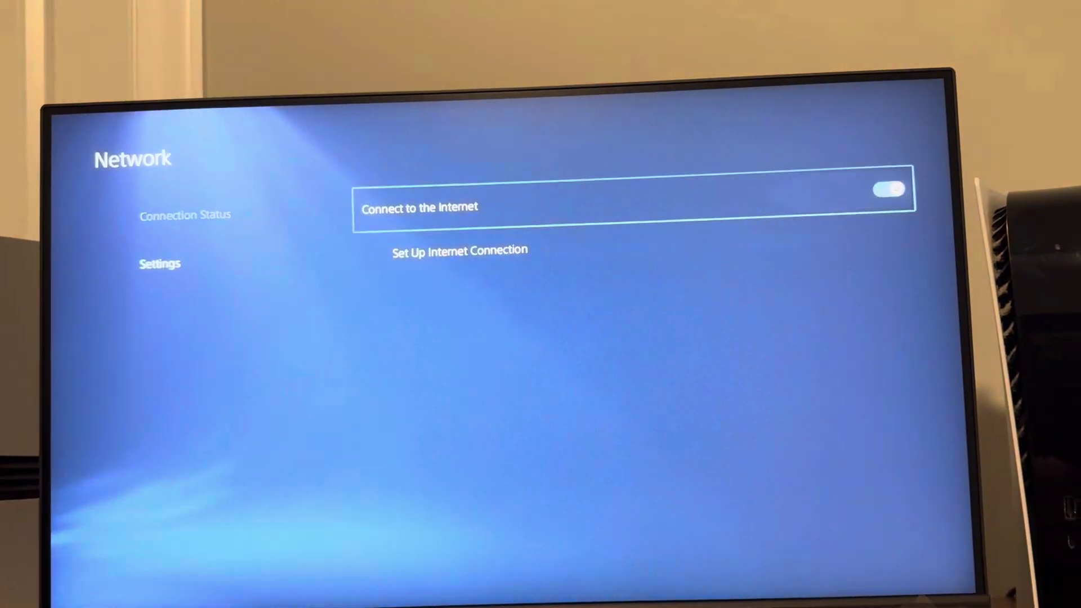
pyautogui.press('Down')
pyautogui.press('Down')
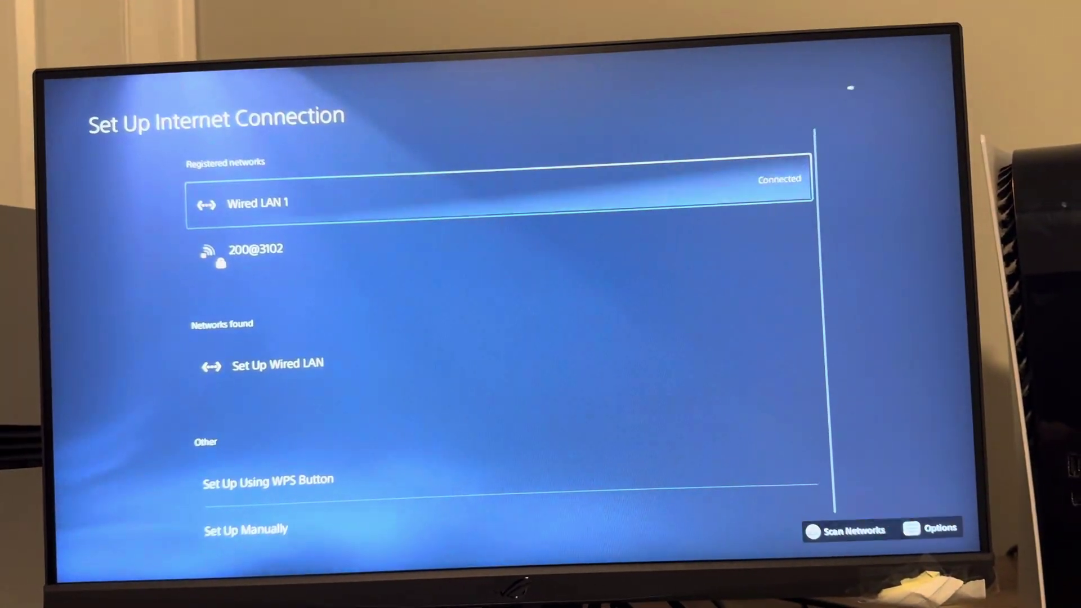
pyautogui.press('Return')
pyautogui.press('Return')
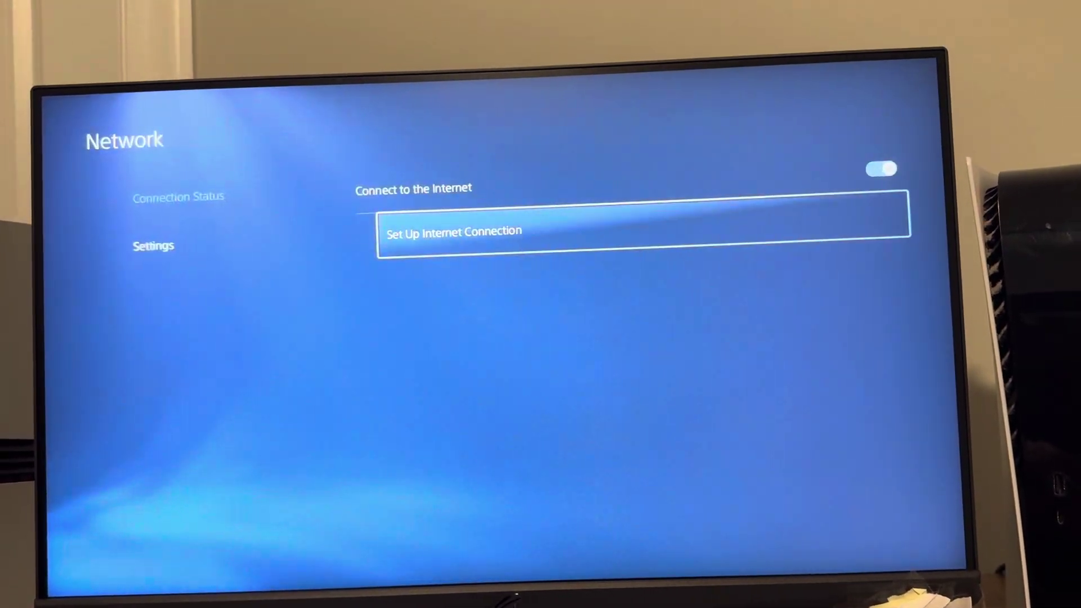
pyautogui.press('Left')
pyautogui.press('Up')
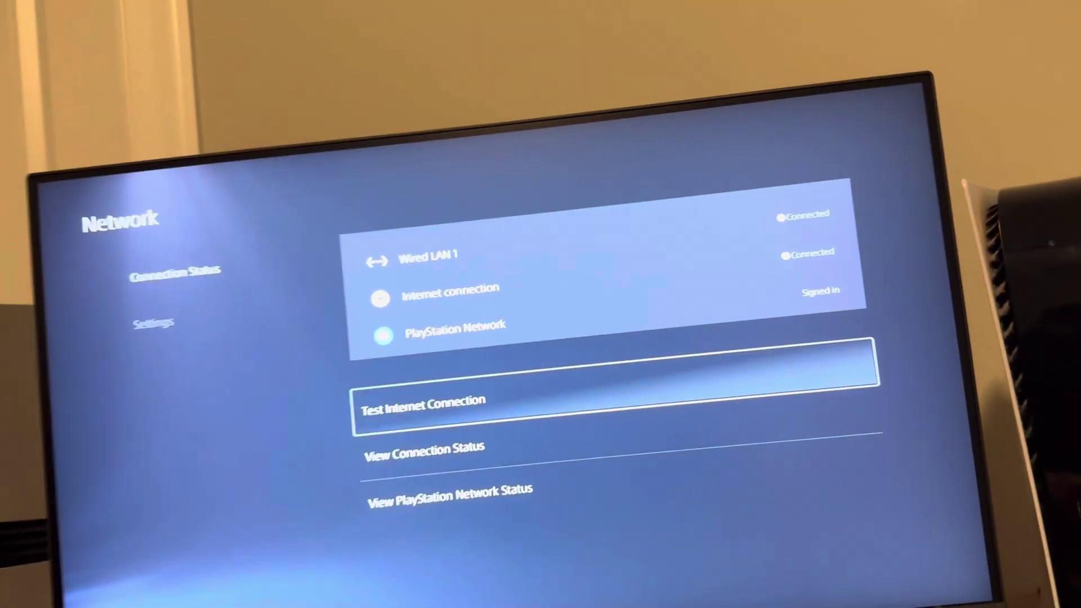
# - Browse the Control Center controls, close them, and go back to the home screen
pyautogui.press('super')
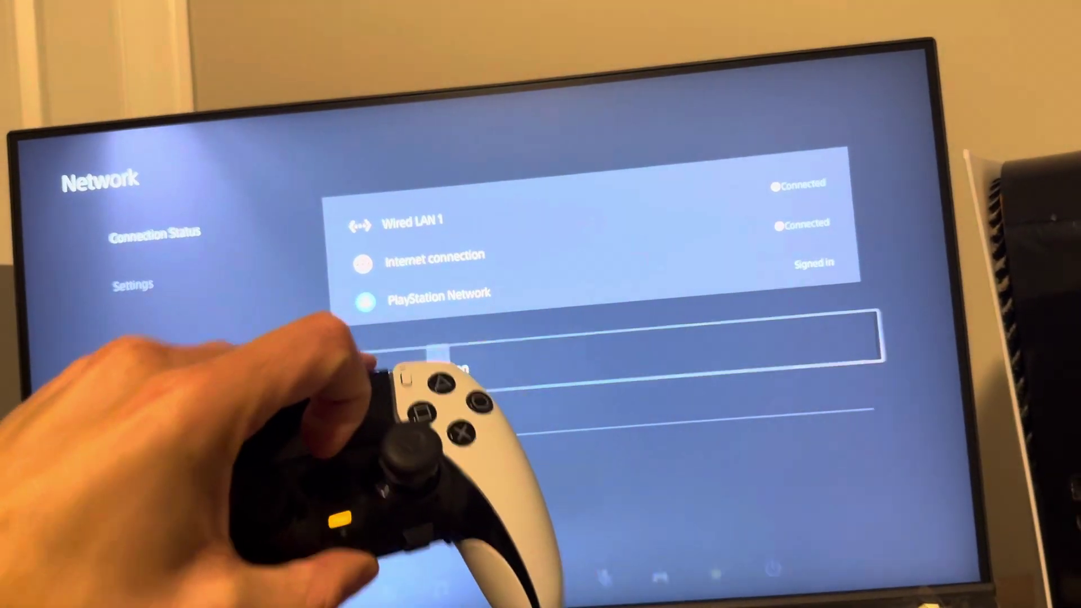
pyautogui.press('Down')
pyautogui.press('Right')
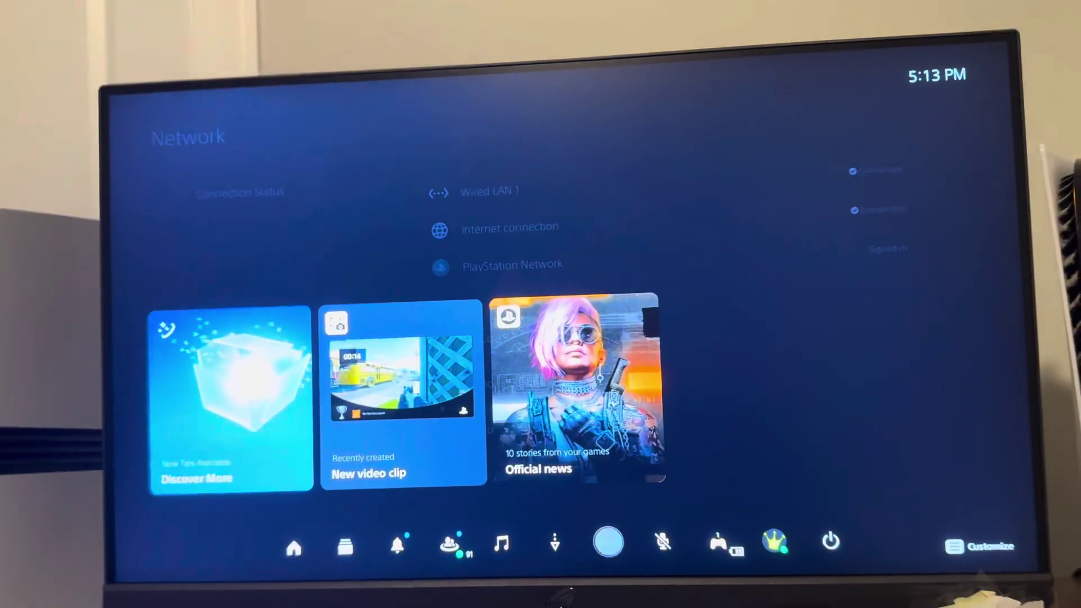
pyautogui.press('Right')
pyautogui.press('Left')
pyautogui.press('Left')
pyautogui.press('Escape')
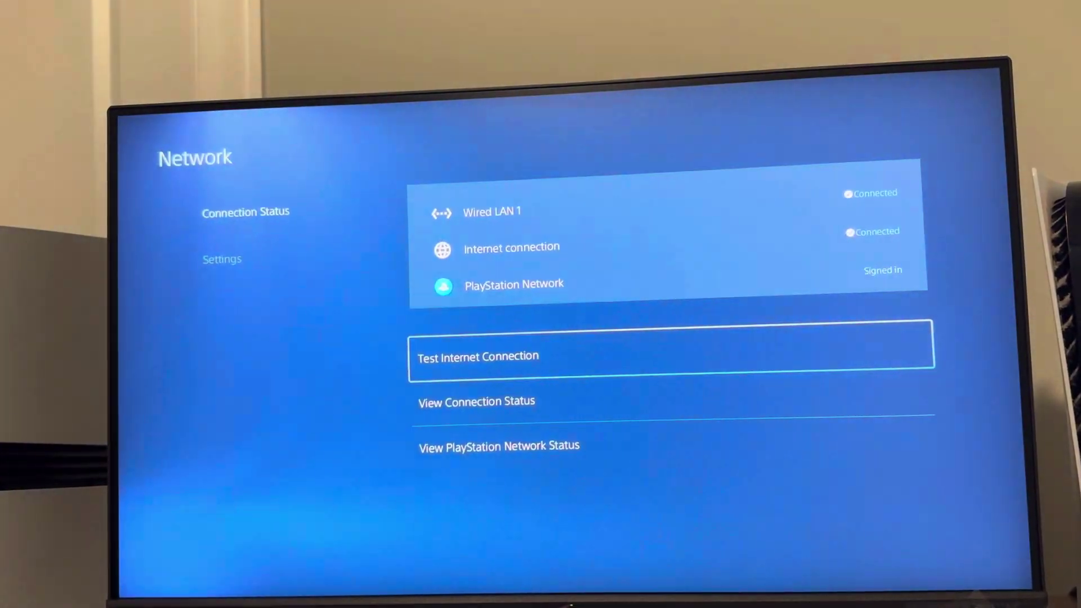
pyautogui.press('super')
pyautogui.press('super')
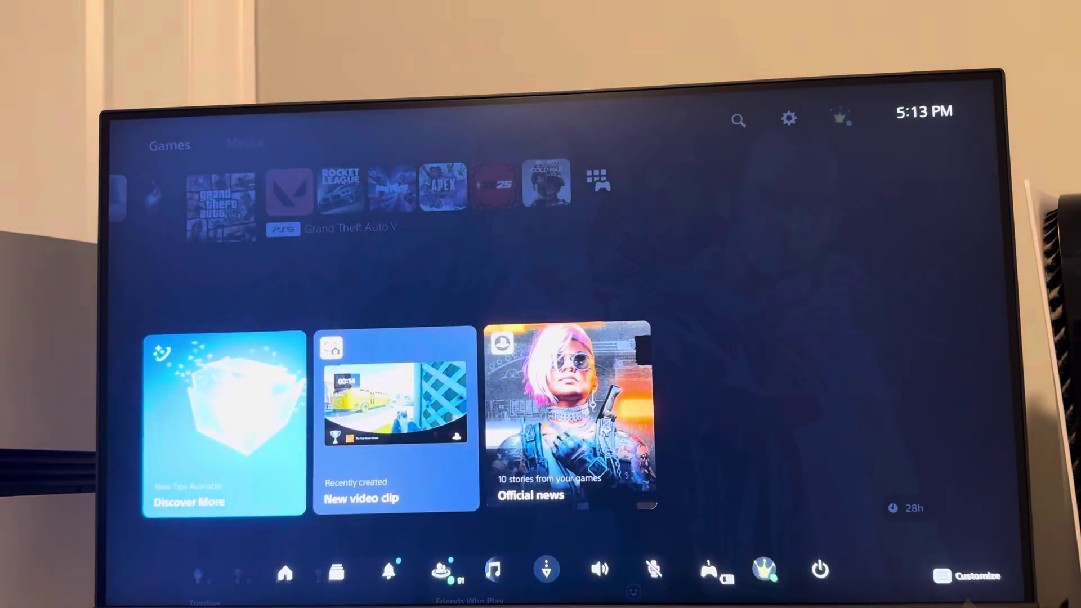
# - Move Network from Hidden Controls into the Control Center bar, save, and check its Wired LAN 1 status
pyautogui.press('Menu')
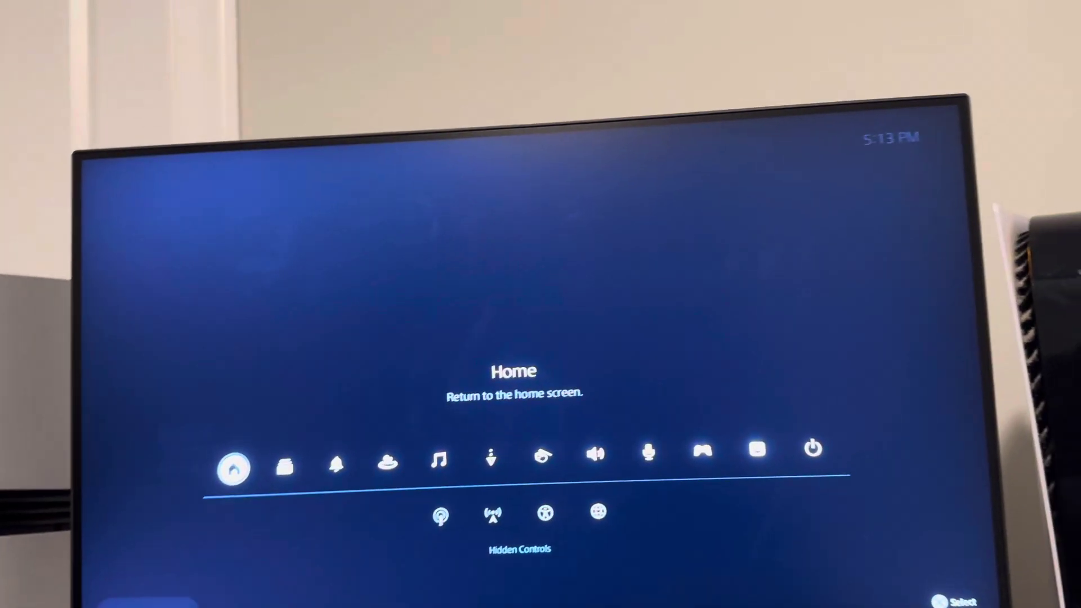
pyautogui.press('Down')
pyautogui.press('Right')
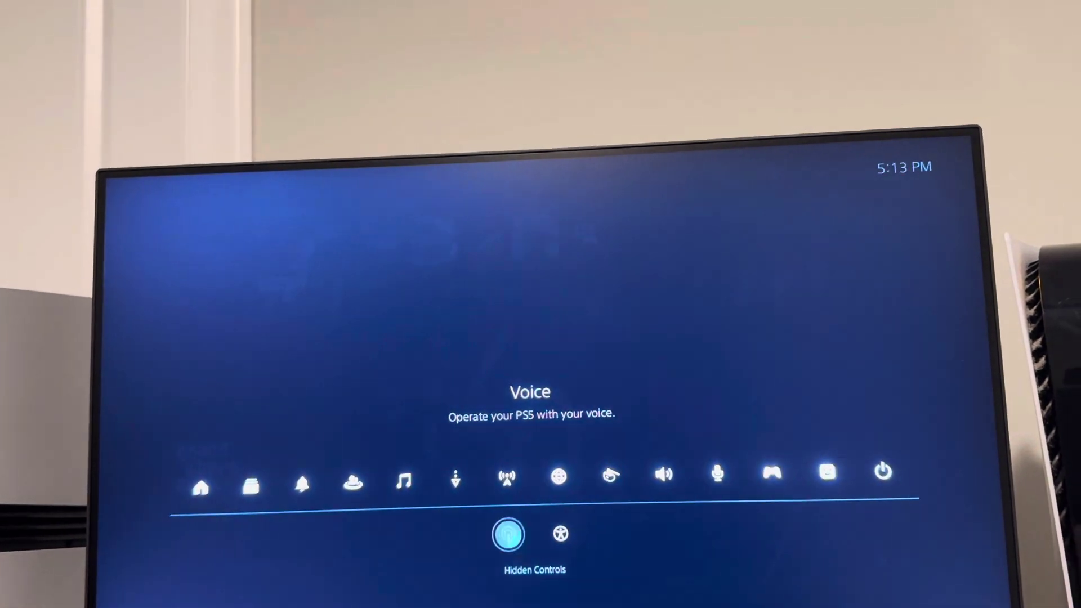
pyautogui.press('Escape')
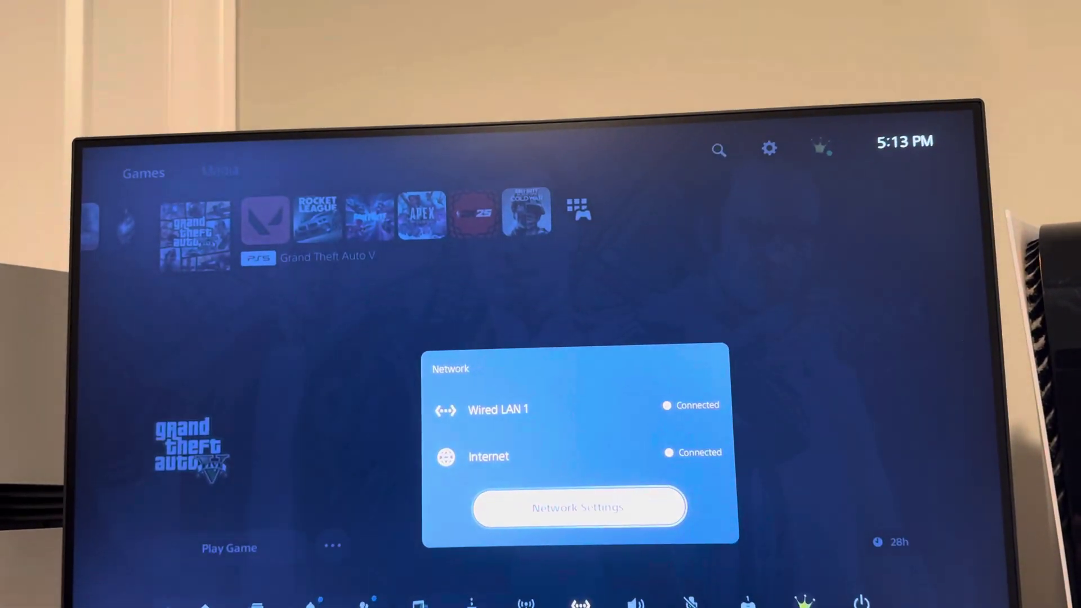
pyautogui.press('Escape')
pyautogui.press('Escape')
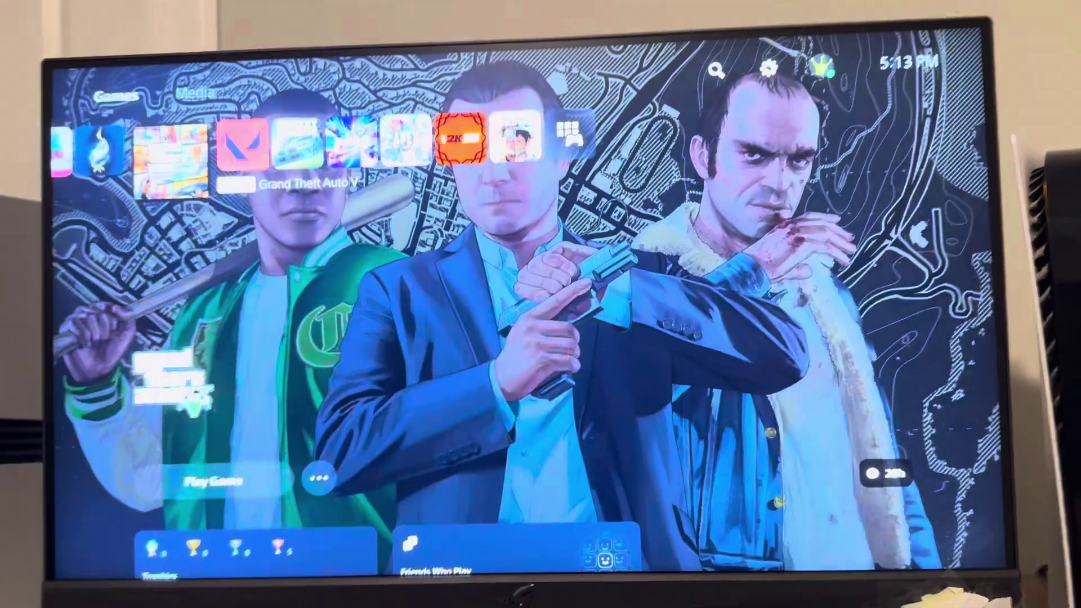